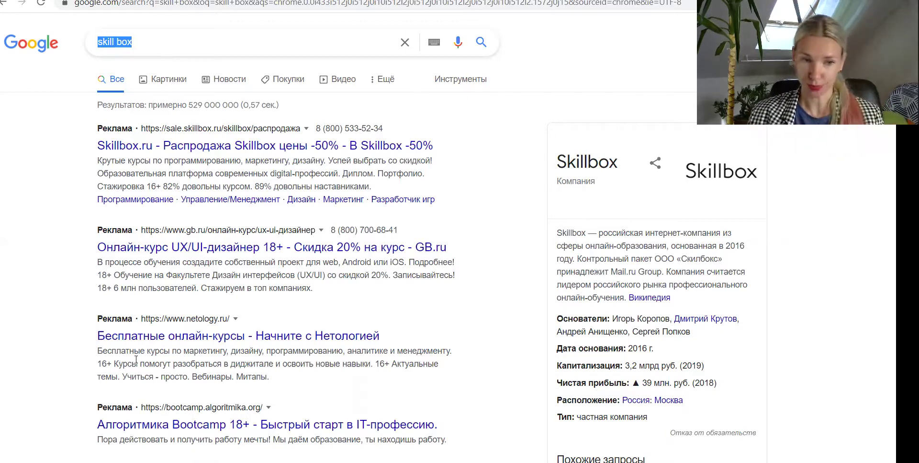
{"action": "left_click_drag", "start_coordinate": [133, 42], "coordinate": [98, 41]}
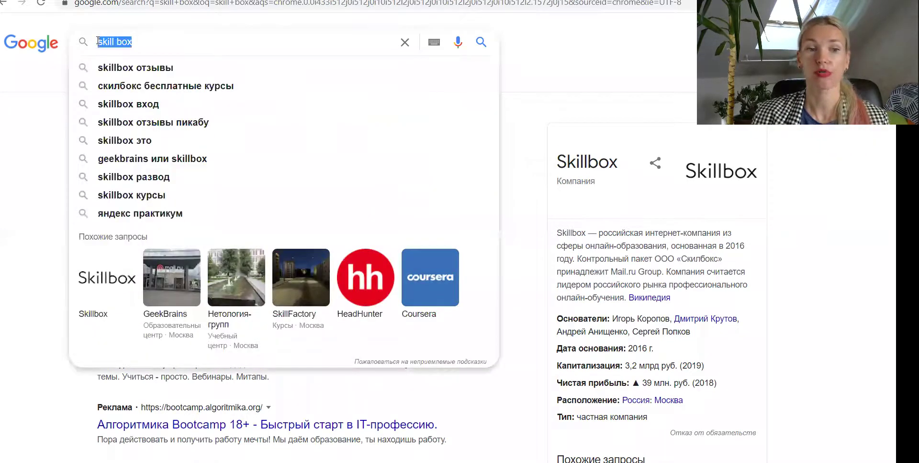
{"action": "left_click", "coordinate": [28, 180]}
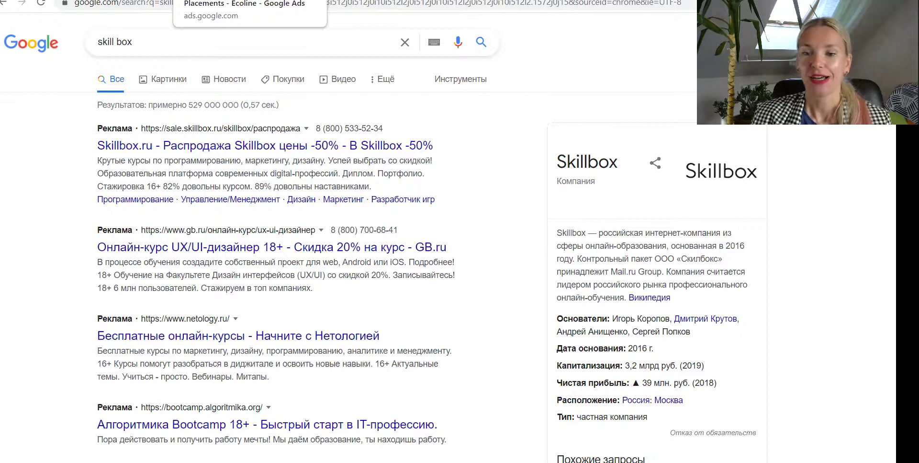
- Switch to Google Ads and start a new custom audience segment in Audience manager
{"action": "left_click", "coordinate": [220, 0]}
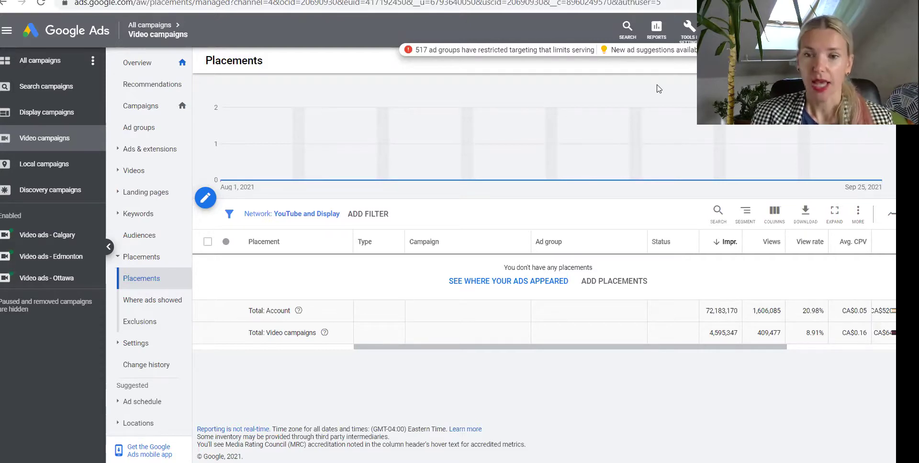
{"action": "left_click", "coordinate": [687, 40]}
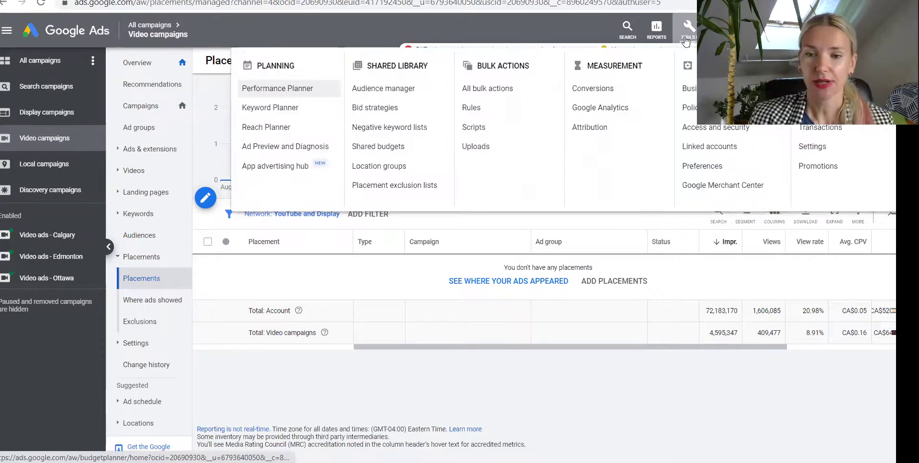
{"action": "left_click", "coordinate": [402, 90]}
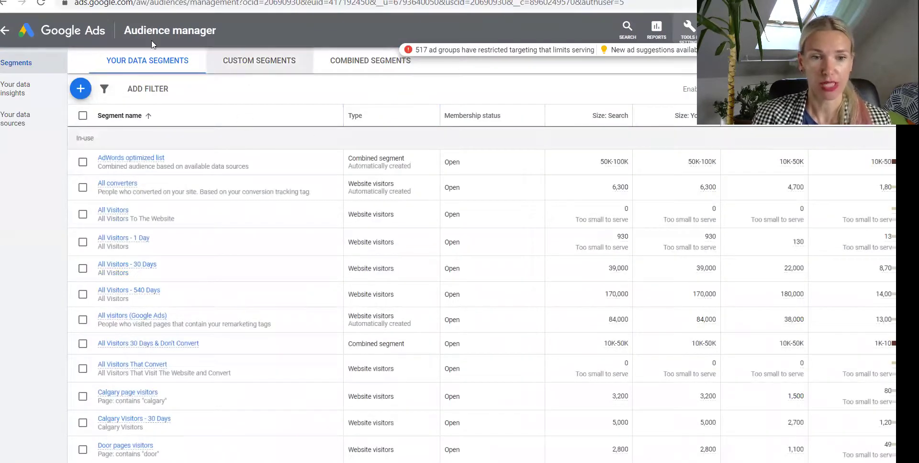
{"action": "left_click", "coordinate": [256, 62]}
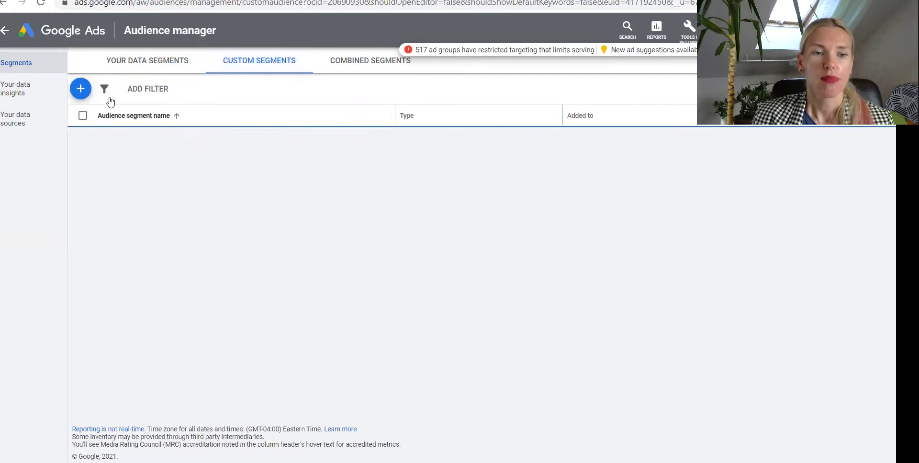
{"action": "left_click", "coordinate": [81, 89]}
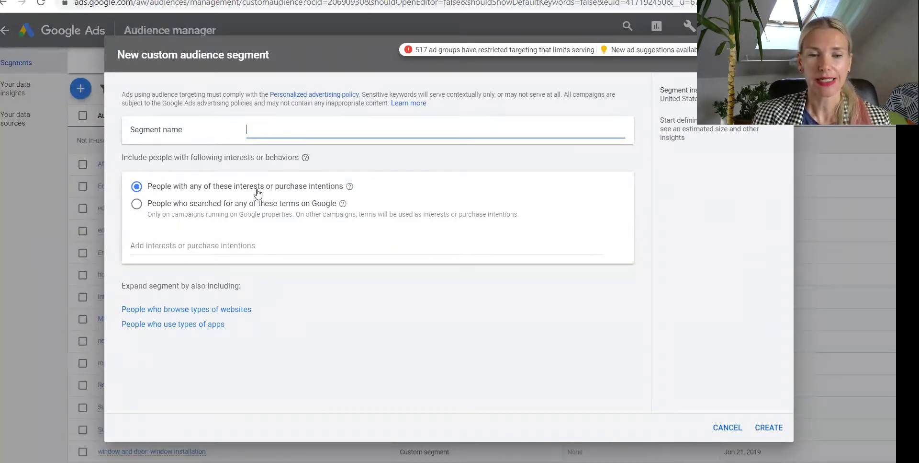
- Target people who searched for terms on Google and add the search terms burger king and kfc to the segment
{"action": "left_click", "coordinate": [137, 205]}
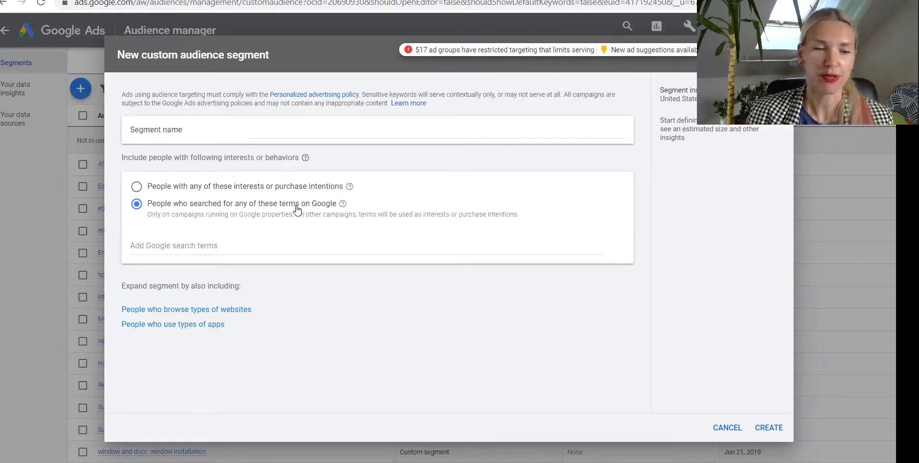
{"action": "left_click", "coordinate": [216, 245]}
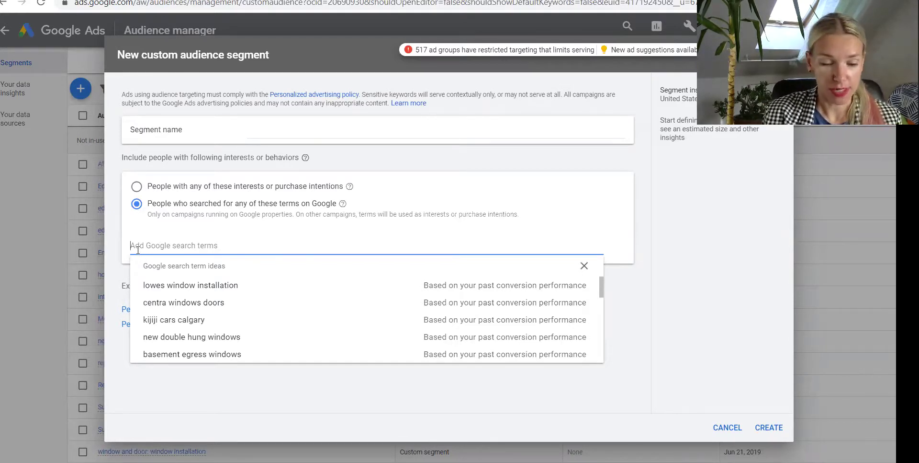
{"action": "type", "text": "ski"}
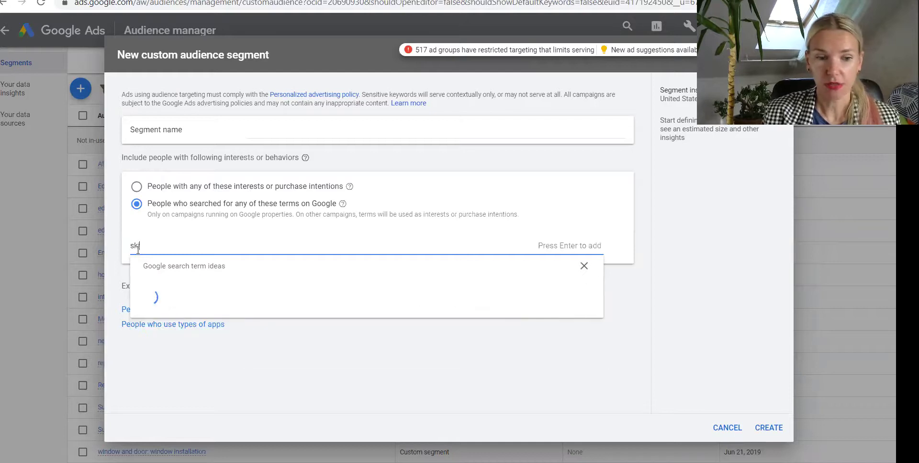
{"action": "key", "text": "BackSpace"}
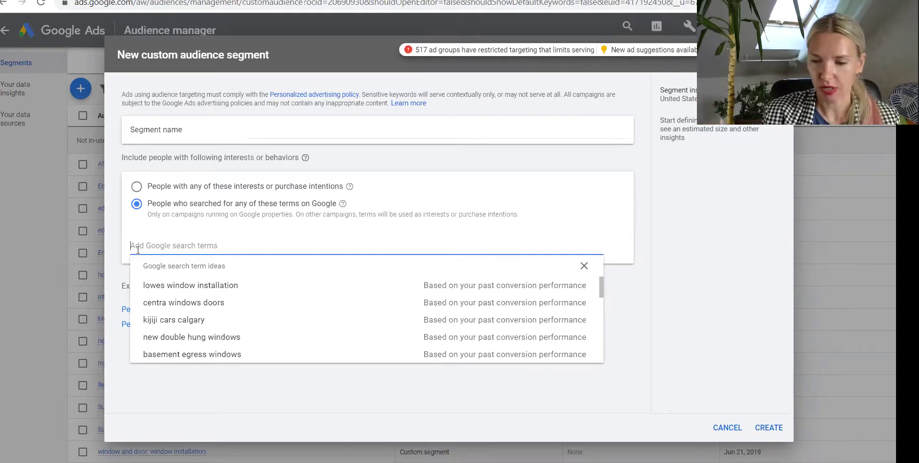
{"action": "type", "text": "b"}
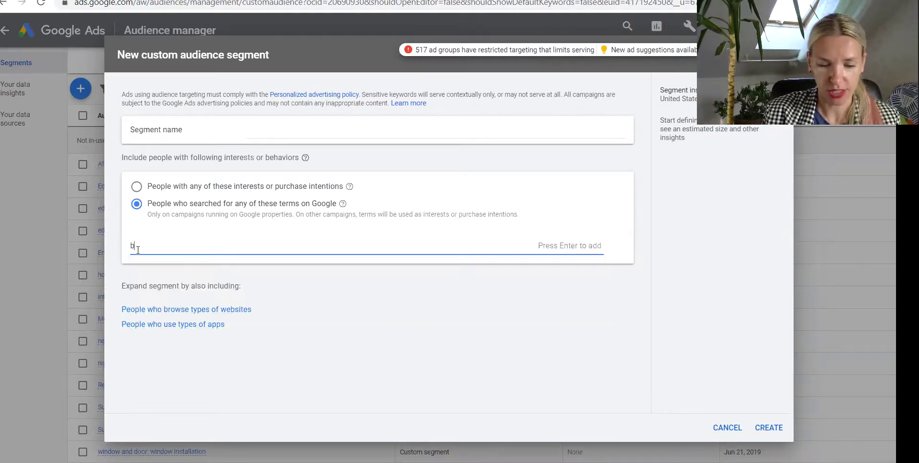
{"action": "type", "text": "urger"}
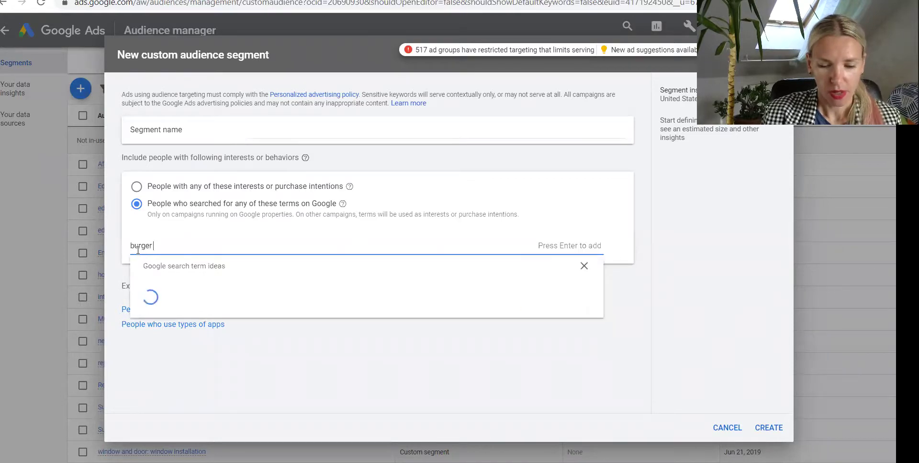
{"action": "type", "text": " king"}
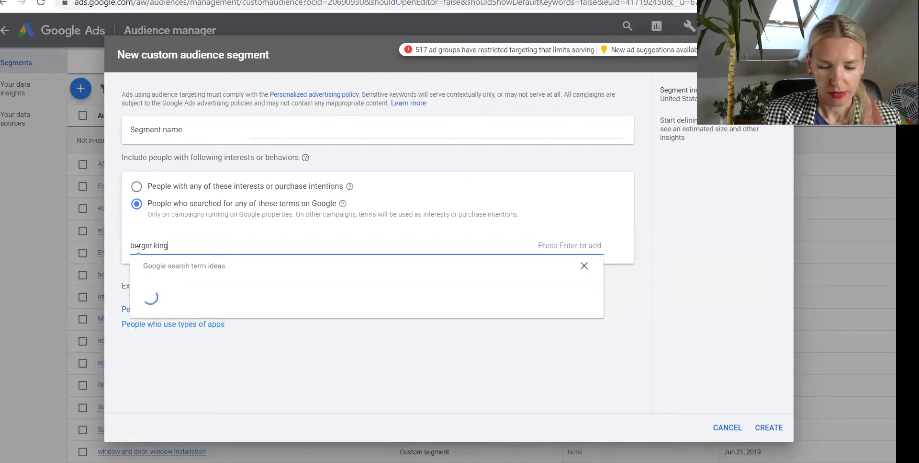
{"action": "key", "text": "Return"}
{"action": "type", "text": "kfc"}
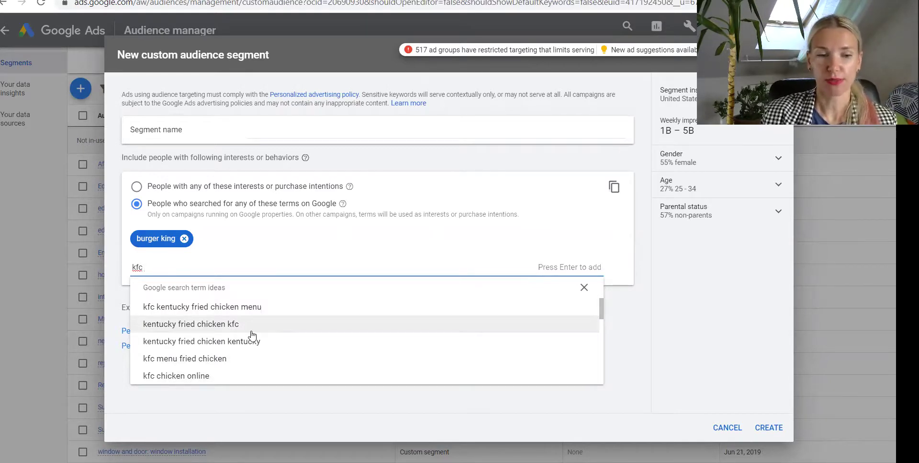
{"action": "key", "text": "Return"}
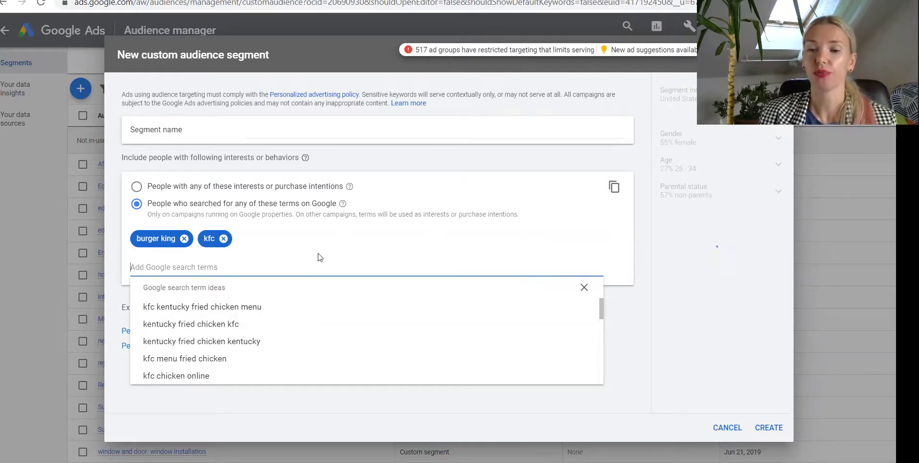
{"action": "left_click", "coordinate": [637, 296]}
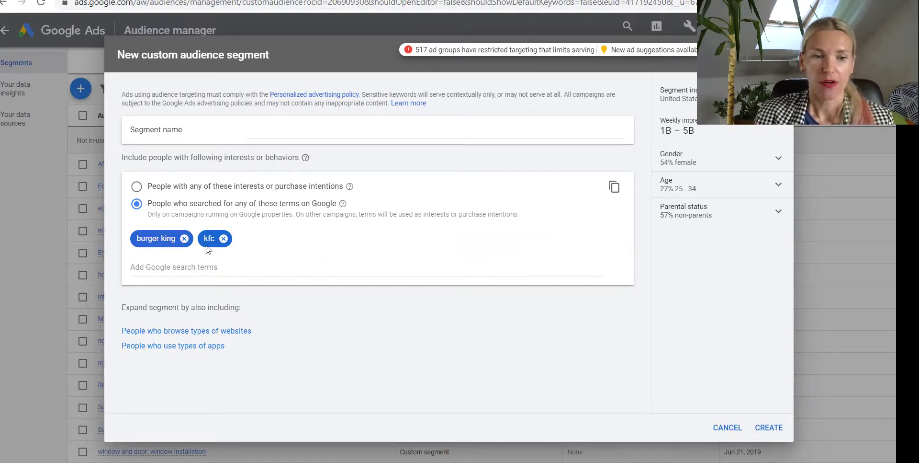
- Remove both search terms and set the segment to people with any of these interests or purchase intentions
{"action": "left_click", "coordinate": [184, 238]}
{"action": "left_click", "coordinate": [156, 238]}
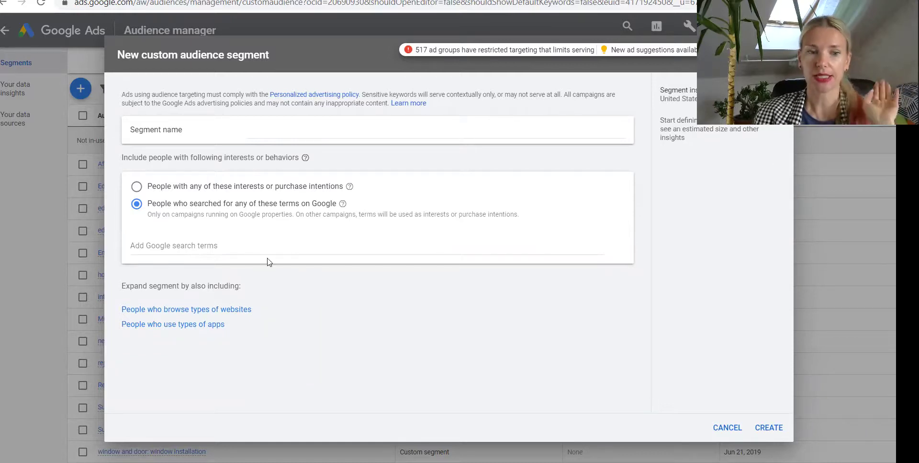
{"action": "left_click", "coordinate": [224, 187]}
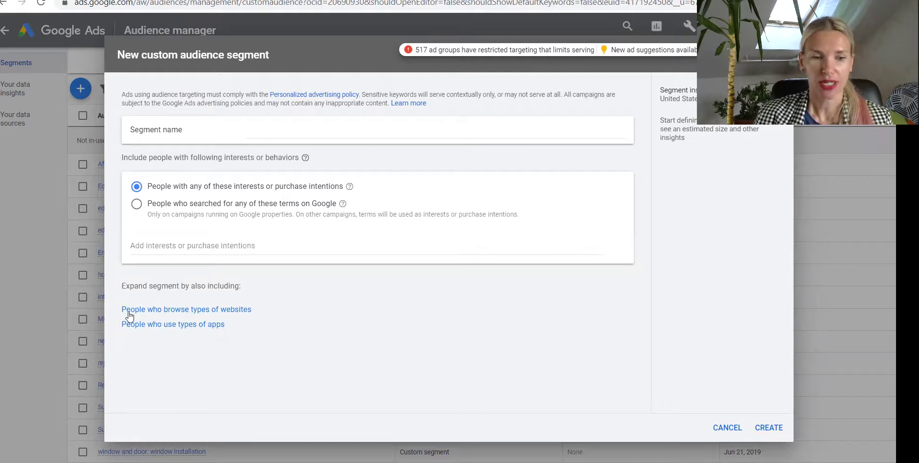
- Expand the segment with people who browse websites similar to kfc.com and burger-king.com, and discard the unsaved segment
{"action": "left_click", "coordinate": [214, 309]}
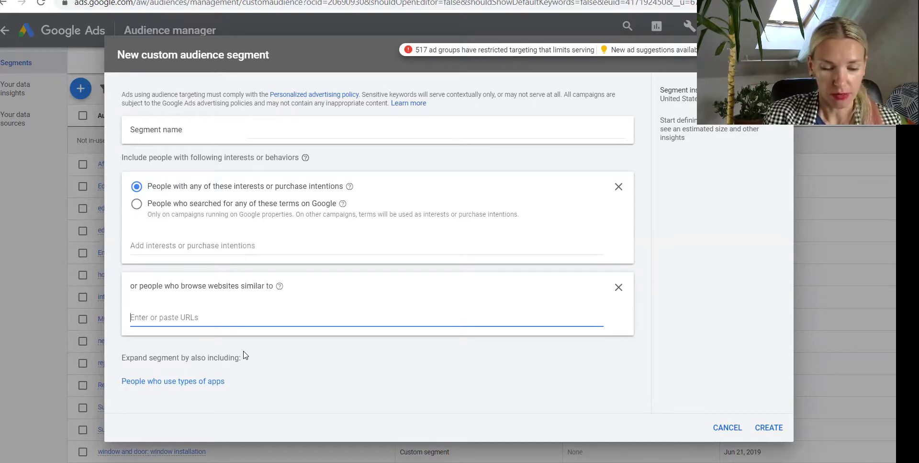
{"action": "type", "text": "kfc.com"}
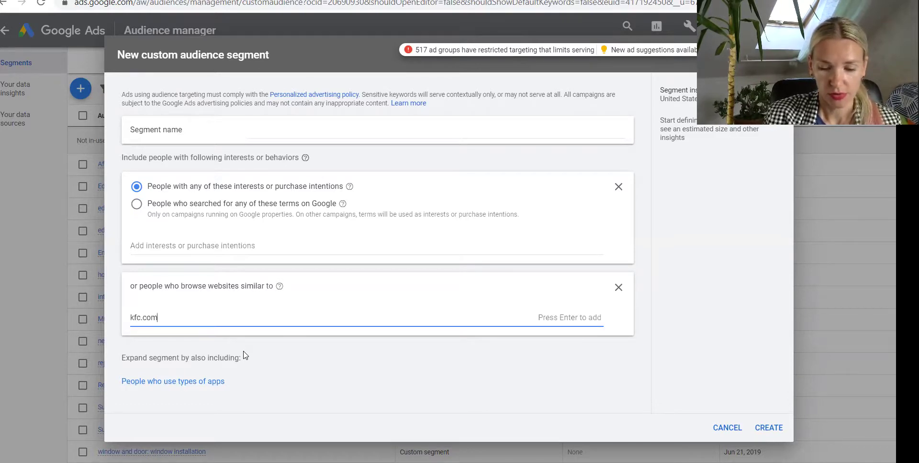
{"action": "key", "text": "Return"}
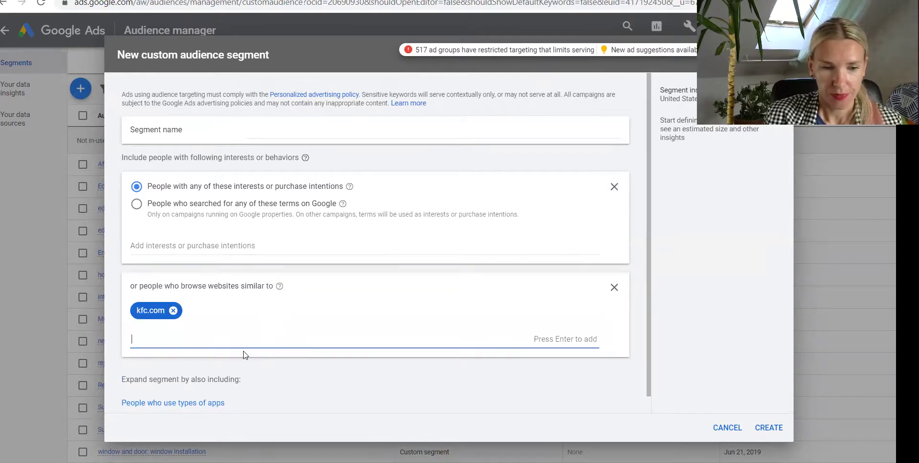
{"action": "type", "text": "bu"}
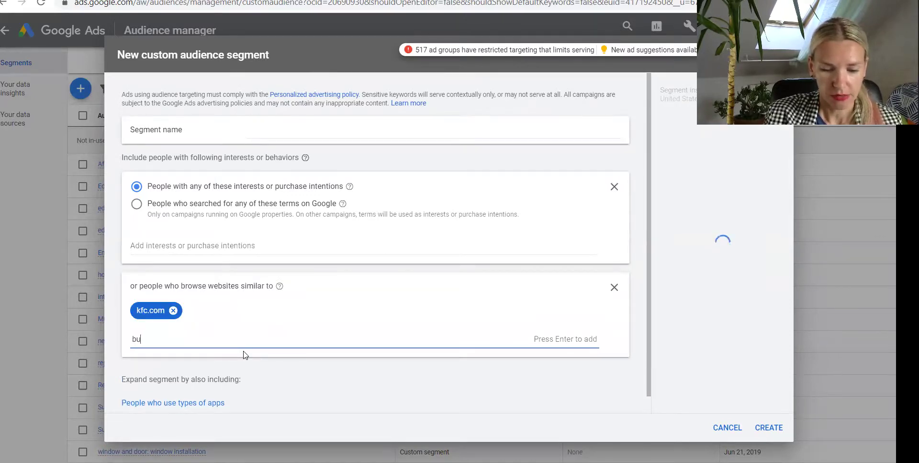
{"action": "type", "text": "rger-k"}
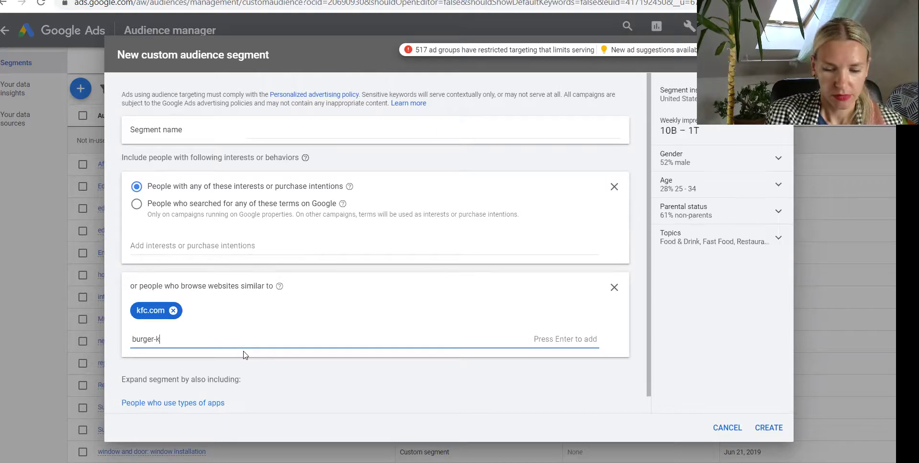
{"action": "type", "text": "ing.com"}
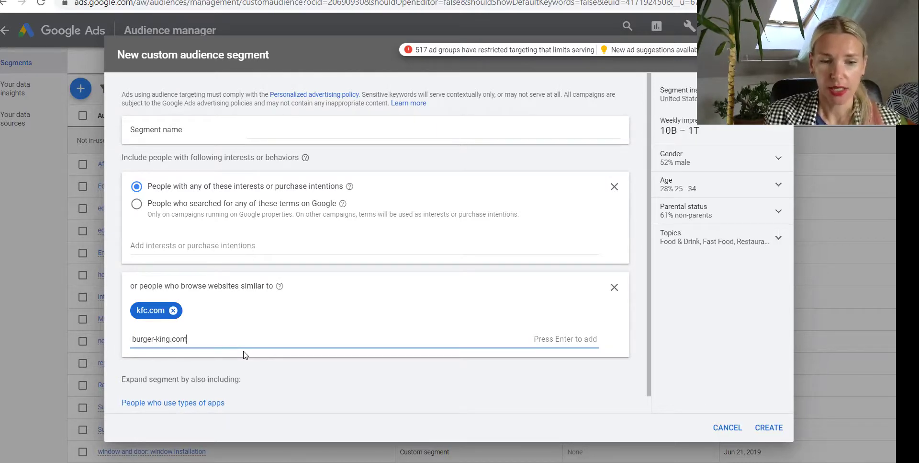
{"action": "key", "text": "Return"}
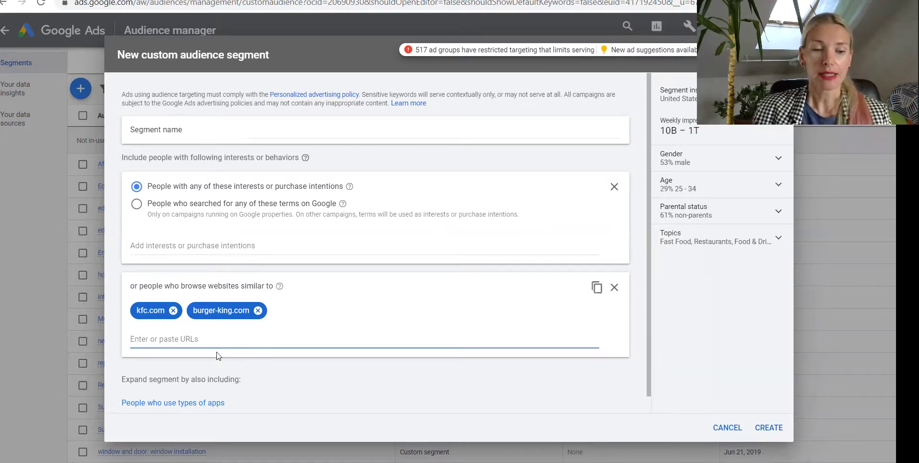
{"action": "left_click", "coordinate": [727, 427]}
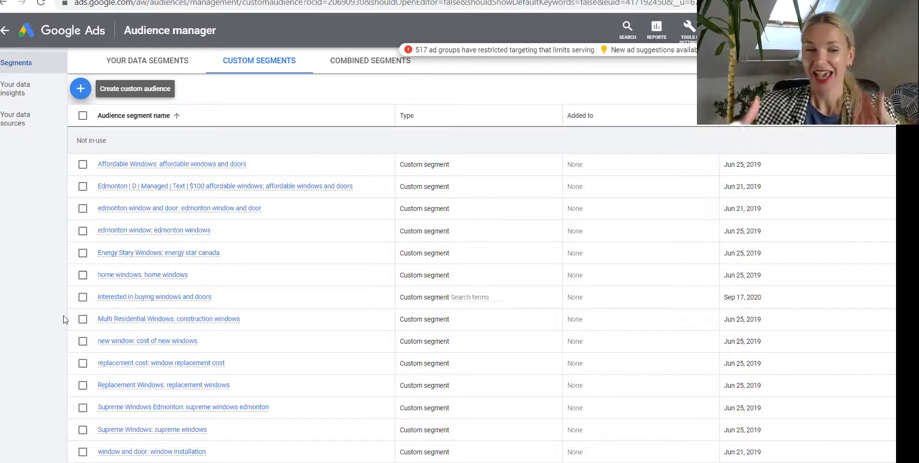
- Return to the video campaign placements and edit them for the Video ads by keywords ad group of Video ads - Edmonton
{"action": "left_click", "coordinate": [6, 33]}
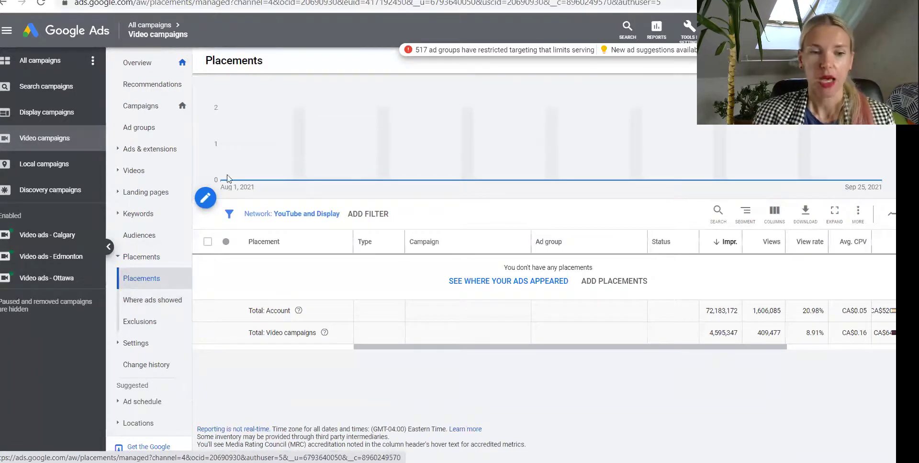
{"action": "left_click", "coordinate": [205, 197]}
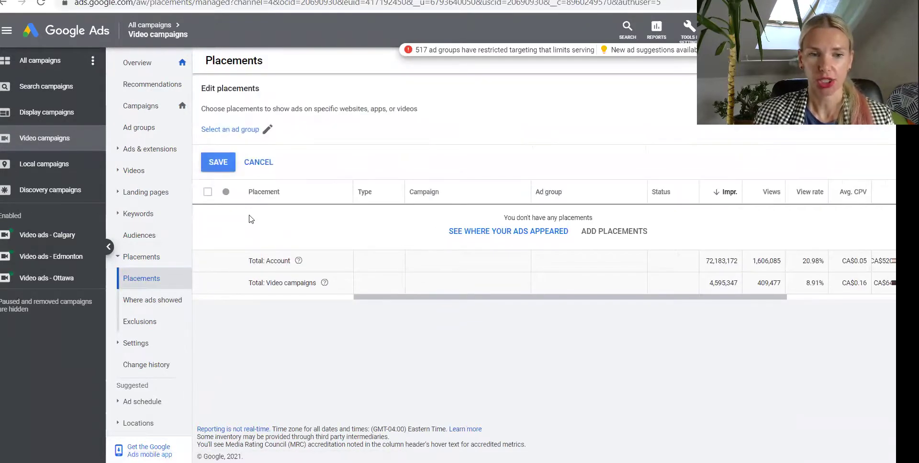
{"action": "left_click", "coordinate": [267, 129]}
{"action": "left_click", "coordinate": [352, 242]}
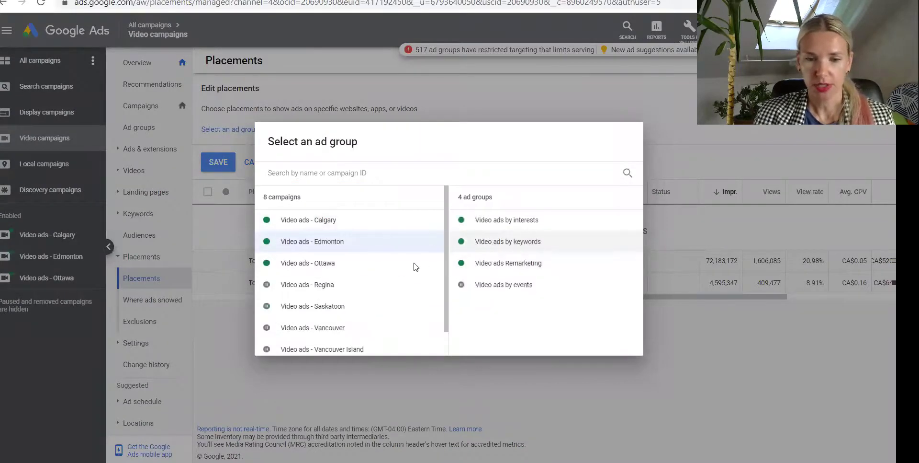
{"action": "left_click", "coordinate": [507, 241]}
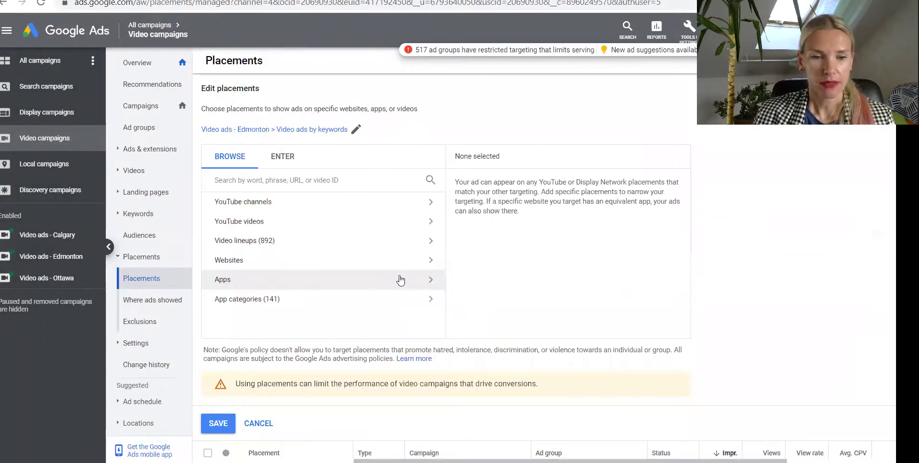
- Search the YouTube channel placements for kfc and look through the suggested channels
{"action": "left_click", "coordinate": [260, 207]}
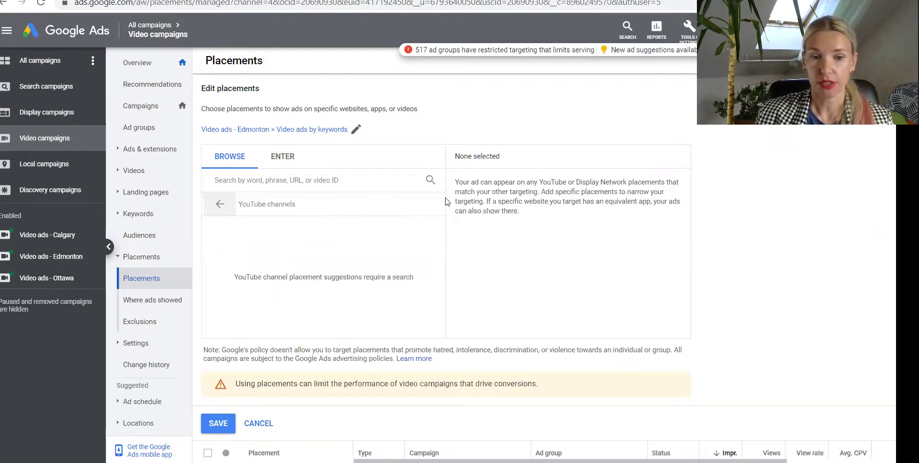
{"action": "left_click", "coordinate": [309, 184]}
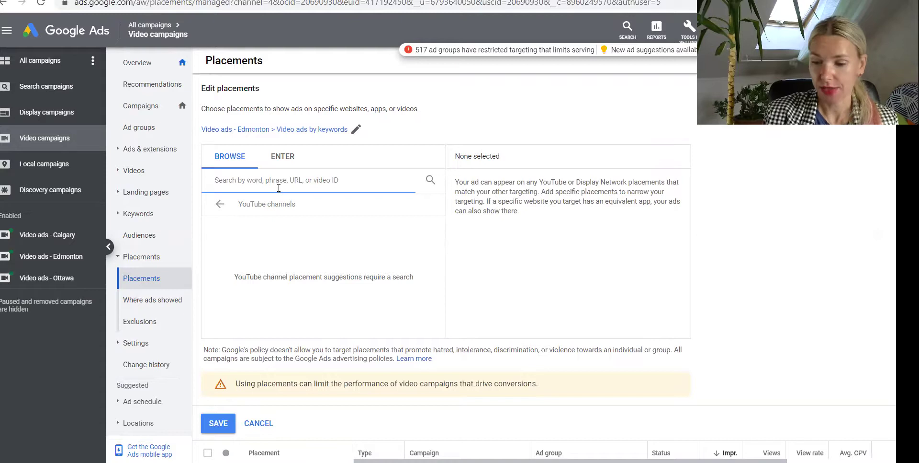
{"action": "type", "text": "kfc"}
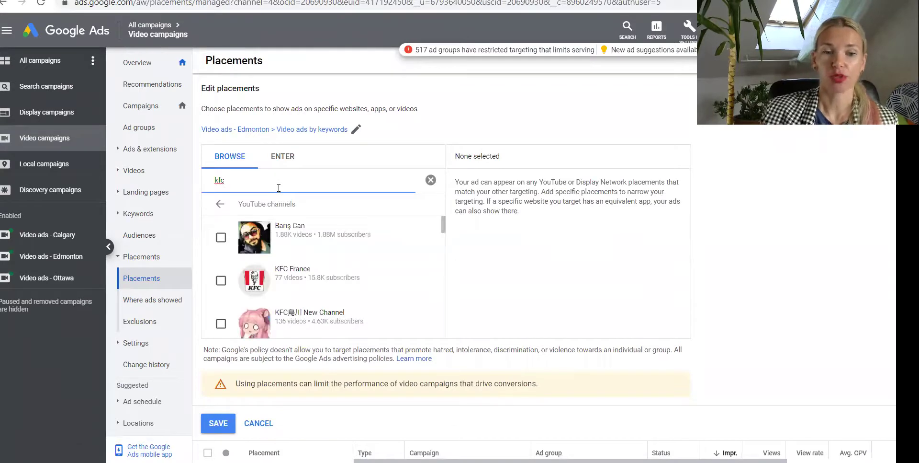
{"action": "scroll", "coordinate": [368, 273], "scroll_direction": "down", "scroll_amount": 3}
{"action": "scroll", "coordinate": [333, 231], "scroll_direction": "up", "scroll_amount": 2}
{"action": "scroll", "coordinate": [316, 282], "scroll_direction": "up", "scroll_amount": 1}
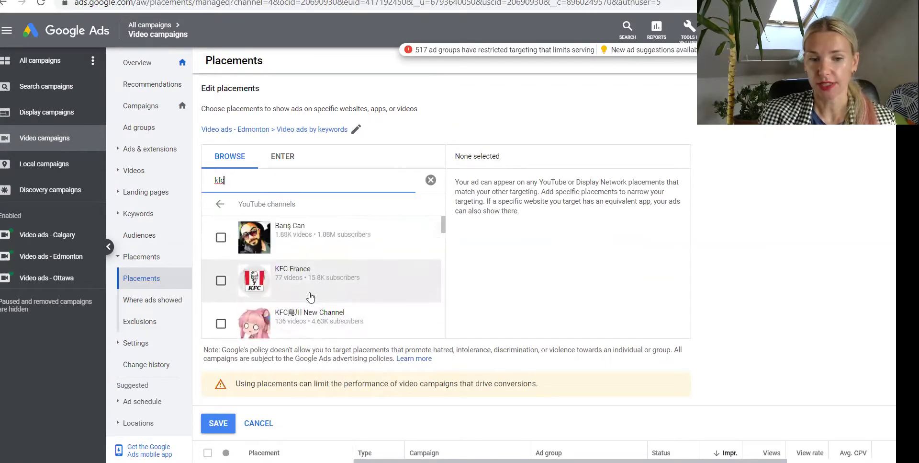
{"action": "scroll", "coordinate": [316, 294], "scroll_direction": "down", "scroll_amount": 5}
{"action": "scroll", "coordinate": [345, 282], "scroll_direction": "up", "scroll_amount": 5}
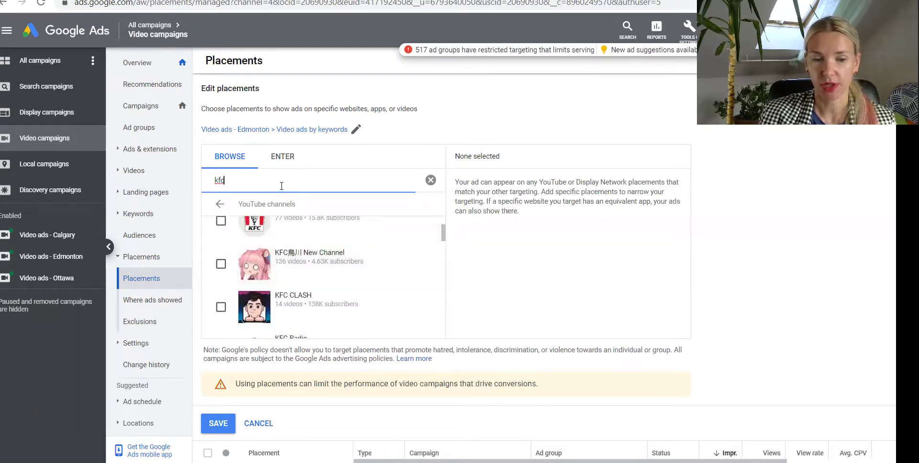
- Search the YouTube channel placements for burger king instead
{"action": "left_click_drag", "start_coordinate": [230, 178], "coordinate": [201, 187]}
{"action": "type", "text": "burger king"}
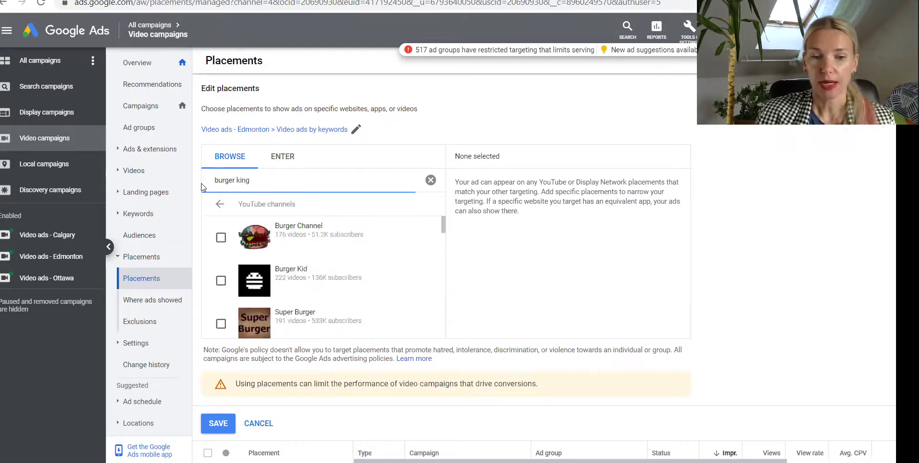